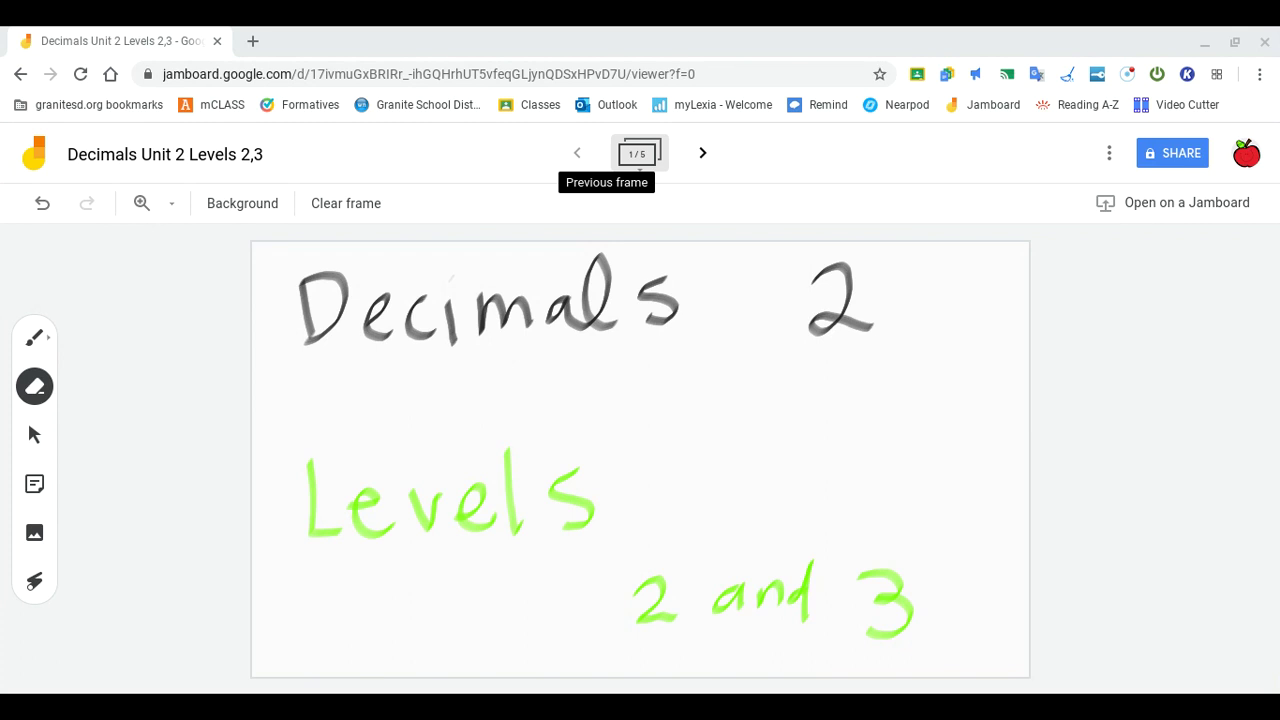
# Advance from the Decimals title frame to frame 2 of 5 with the hundredths grid.
pyautogui.click(703, 153)
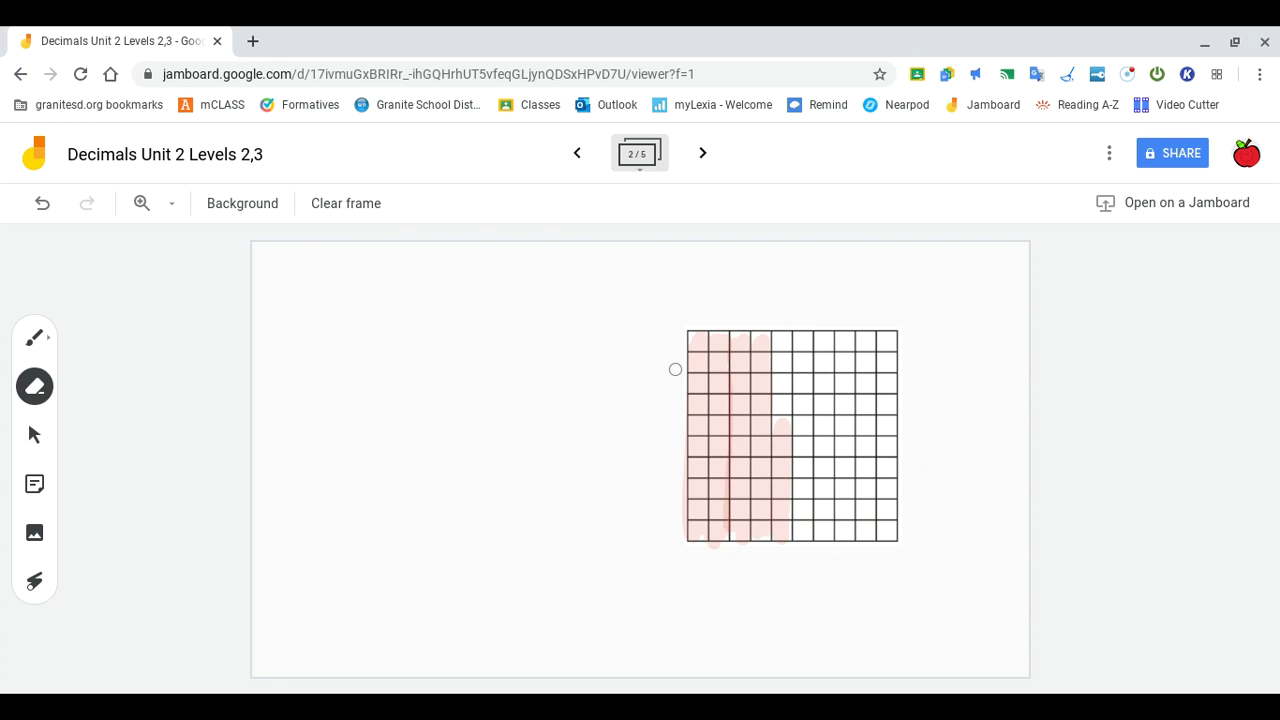
# Erase the stray pink ink along the top edge of the hundredths grid.
pyautogui.moveTo(675, 369)
pyautogui.mouseDown()
pyautogui.moveTo(714, 334)
pyautogui.moveTo(901, 341)
pyautogui.moveTo(691, 340)
pyautogui.moveTo(697, 504)
pyautogui.mouseUp()
pyautogui.moveTo(697, 504)
pyautogui.mouseDown()
pyautogui.moveTo(883, 506)
pyautogui.moveTo(648, 528)
pyautogui.mouseUp()
# Switch to the pen with a thick black marker style.
pyautogui.click(18, 344)
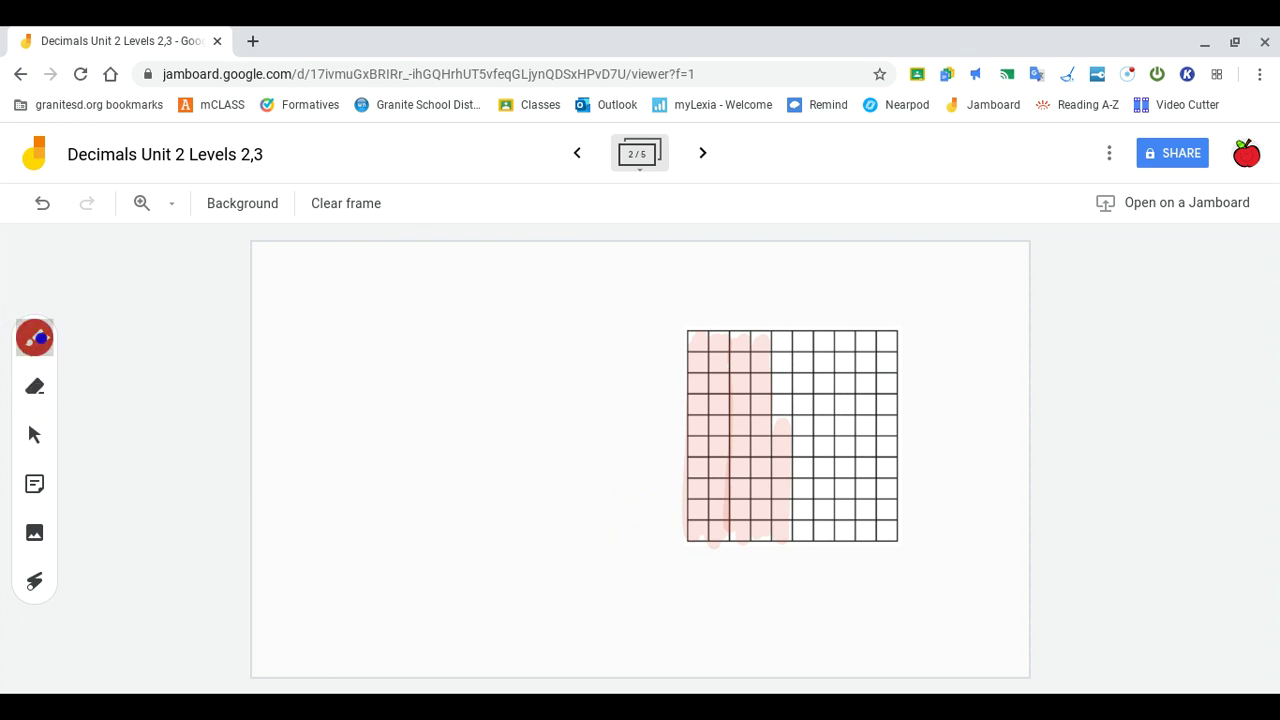
pyautogui.click(22, 340)
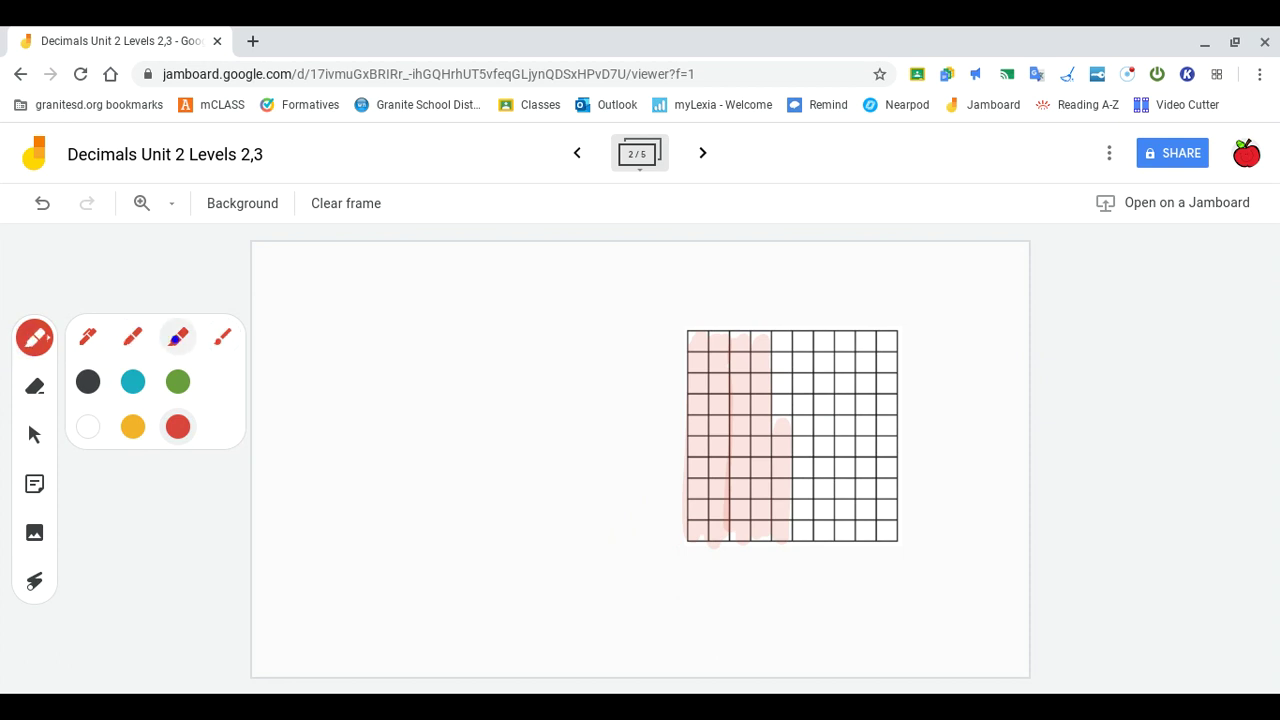
pyautogui.click(178, 337)
pyautogui.click(88, 382)
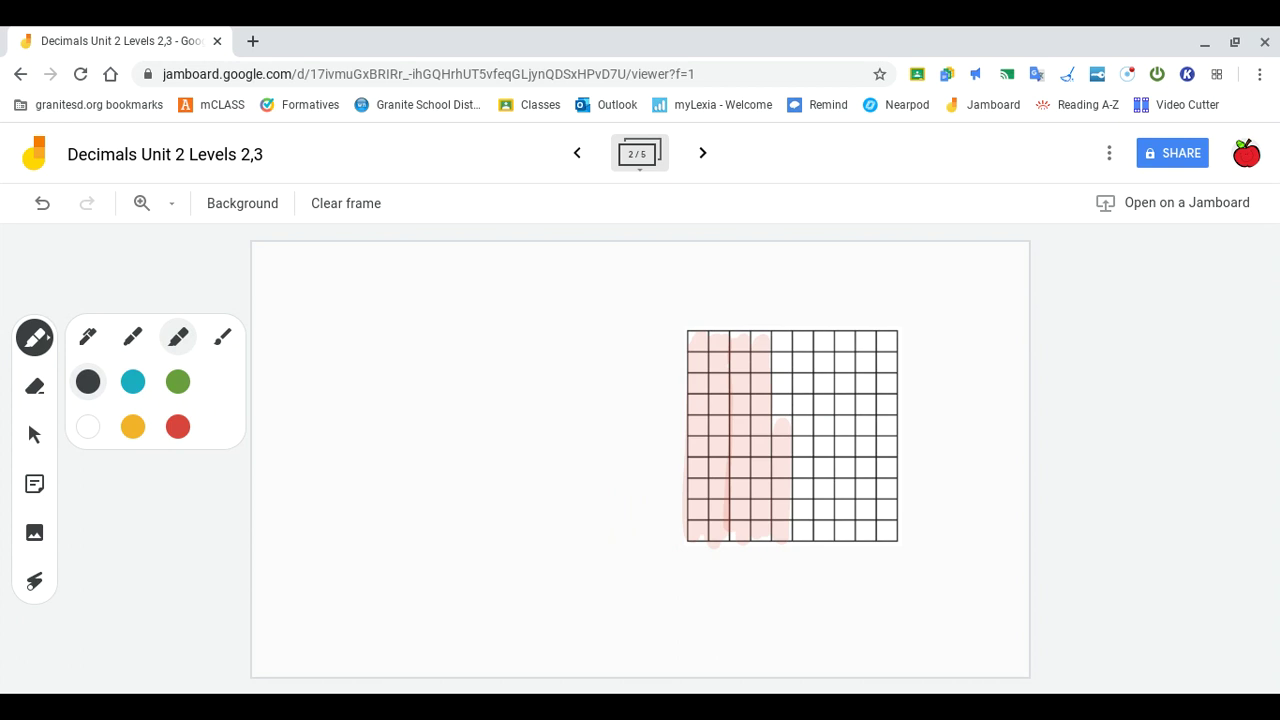
# Handwrite the fraction 46/100 to the left of the shaded grid.
pyautogui.moveTo(336, 428); pyautogui.dragTo(476, 415)
pyautogui.moveTo(345, 462)
pyautogui.mouseDown()
pyautogui.moveTo(348, 494)
pyautogui.moveTo(398, 494)
pyautogui.moveTo(404, 462)
pyautogui.mouseUp()
pyautogui.moveTo(445, 455)
pyautogui.mouseDown()
pyautogui.moveTo(426, 482)
pyautogui.moveTo(448, 455)
pyautogui.mouseUp()
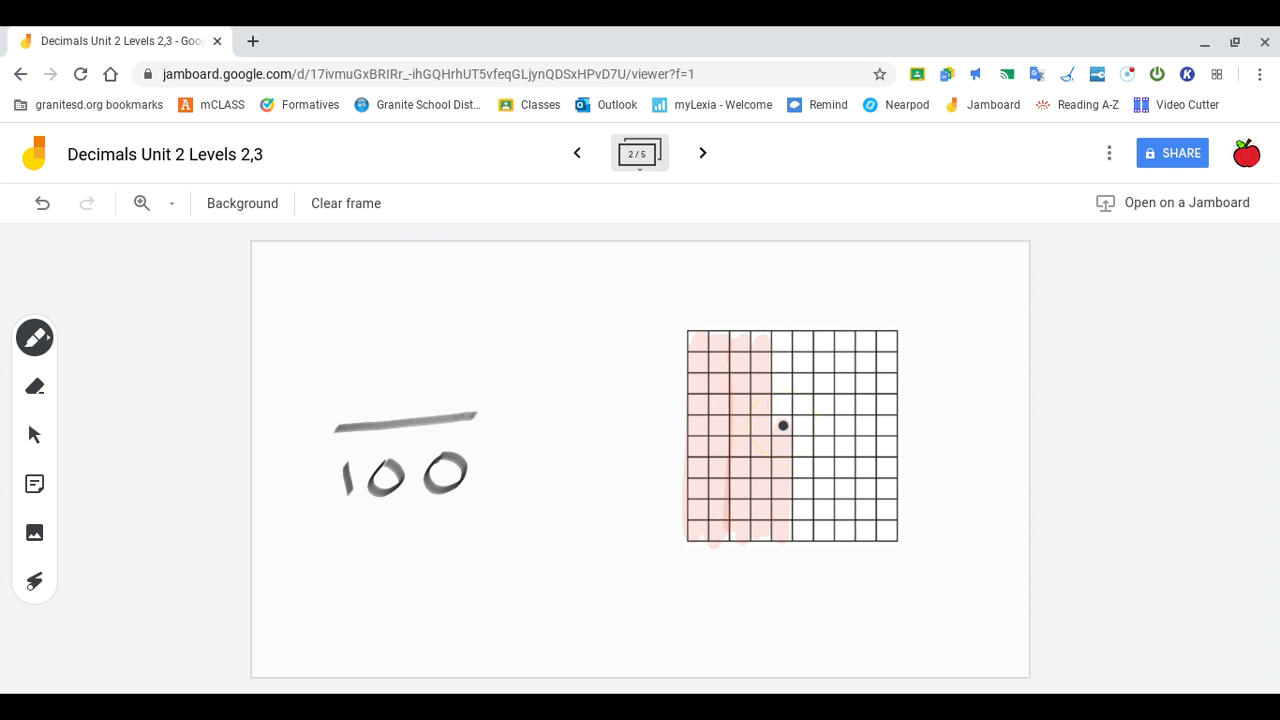
pyautogui.moveTo(363, 356)
pyautogui.mouseDown()
pyautogui.moveTo(376, 388)
pyautogui.moveTo(402, 386)
pyautogui.mouseUp()
pyautogui.moveTo(386, 346); pyautogui.dragTo(392, 410)
pyautogui.moveTo(432, 358)
pyautogui.mouseDown()
pyautogui.moveTo(452, 382)
pyautogui.moveTo(446, 412)
pyautogui.mouseUp()
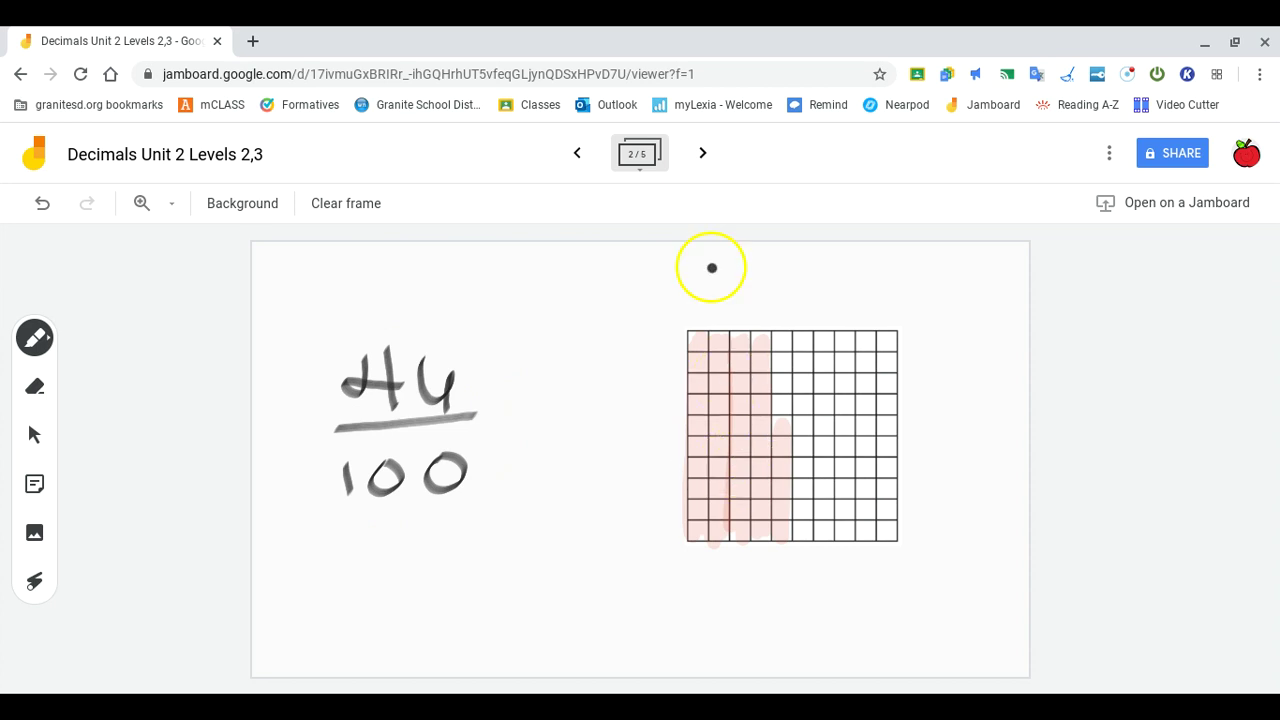
# Go to frame 3 and draw a fraction bar with 100 beneath it, left of the grid.
pyautogui.click(704, 154)
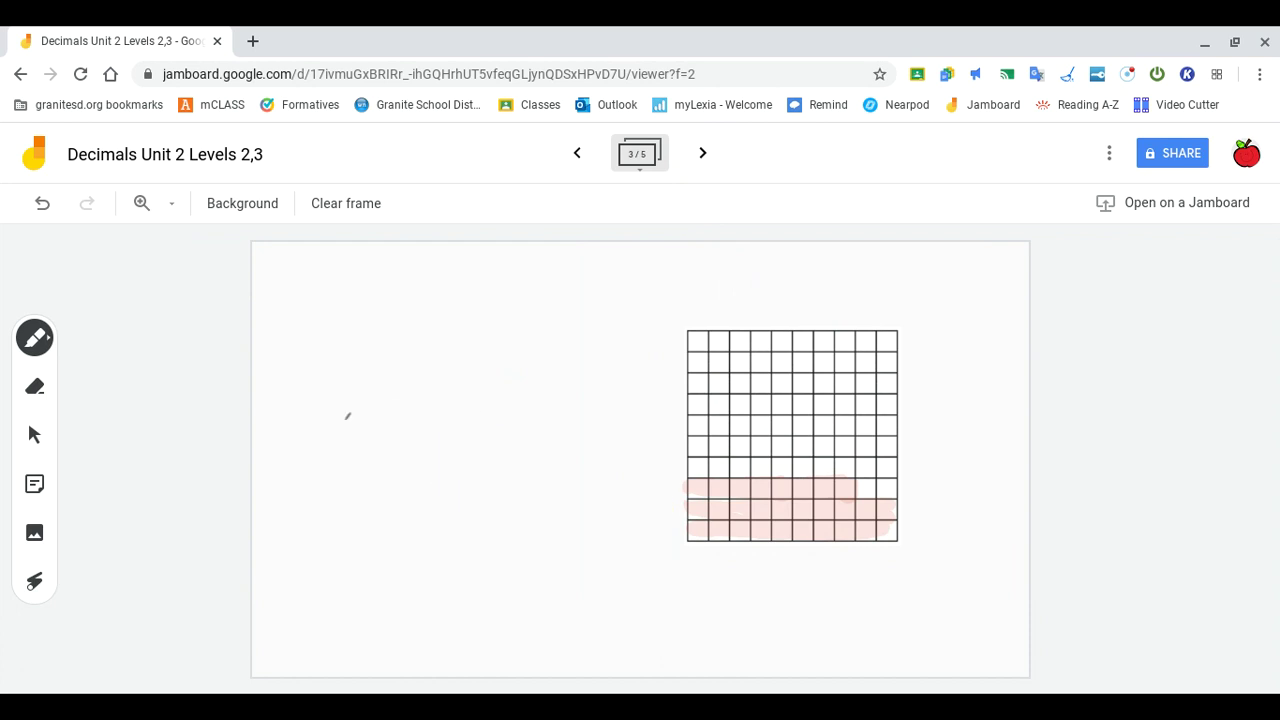
pyautogui.moveTo(345, 416); pyautogui.dragTo(507, 408)
pyautogui.moveTo(365, 439)
pyautogui.mouseDown()
pyautogui.moveTo(370, 476)
pyautogui.moveTo(430, 452)
pyautogui.moveTo(410, 447)
pyautogui.mouseUp()
pyautogui.moveTo(455, 438)
pyautogui.mouseDown()
pyautogui.moveTo(472, 466)
pyautogui.moveTo(478, 436)
pyautogui.mouseUp()
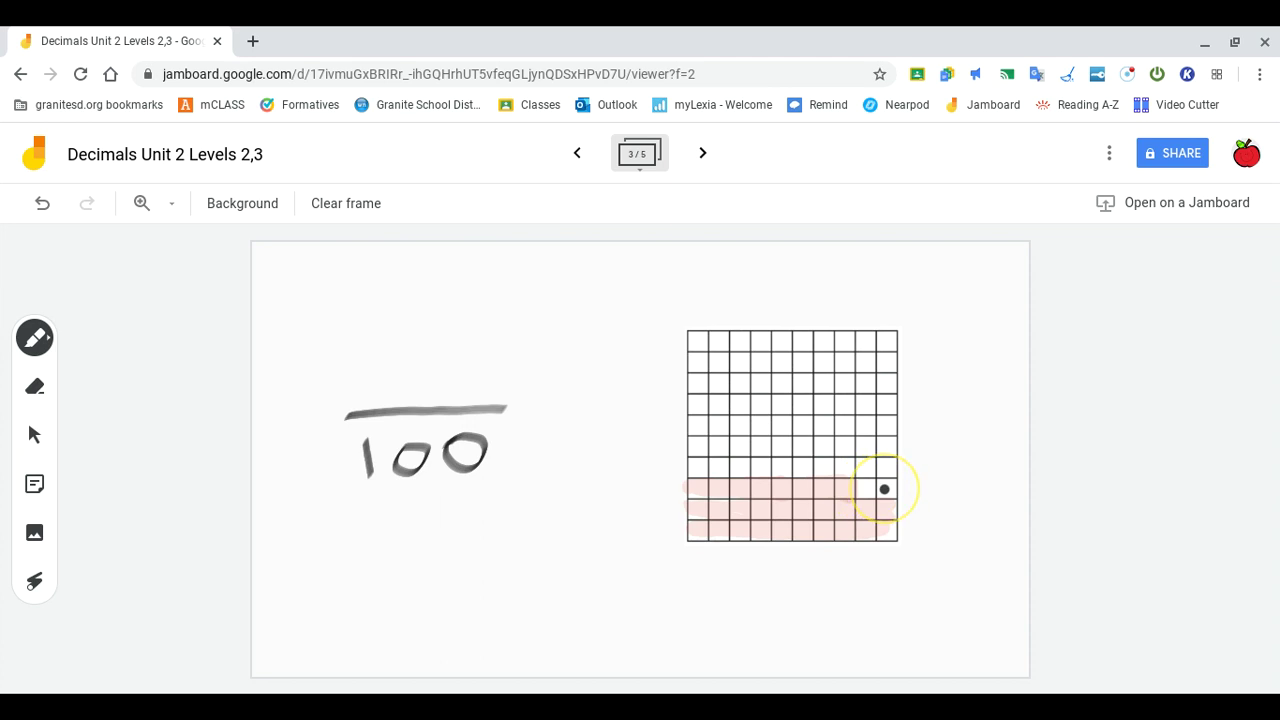
# Write the numerator 28 above the bar, then advance to frame 4.
pyautogui.moveTo(372, 352)
pyautogui.mouseDown()
pyautogui.moveTo(405, 388)
pyautogui.moveTo(436, 388)
pyautogui.mouseUp()
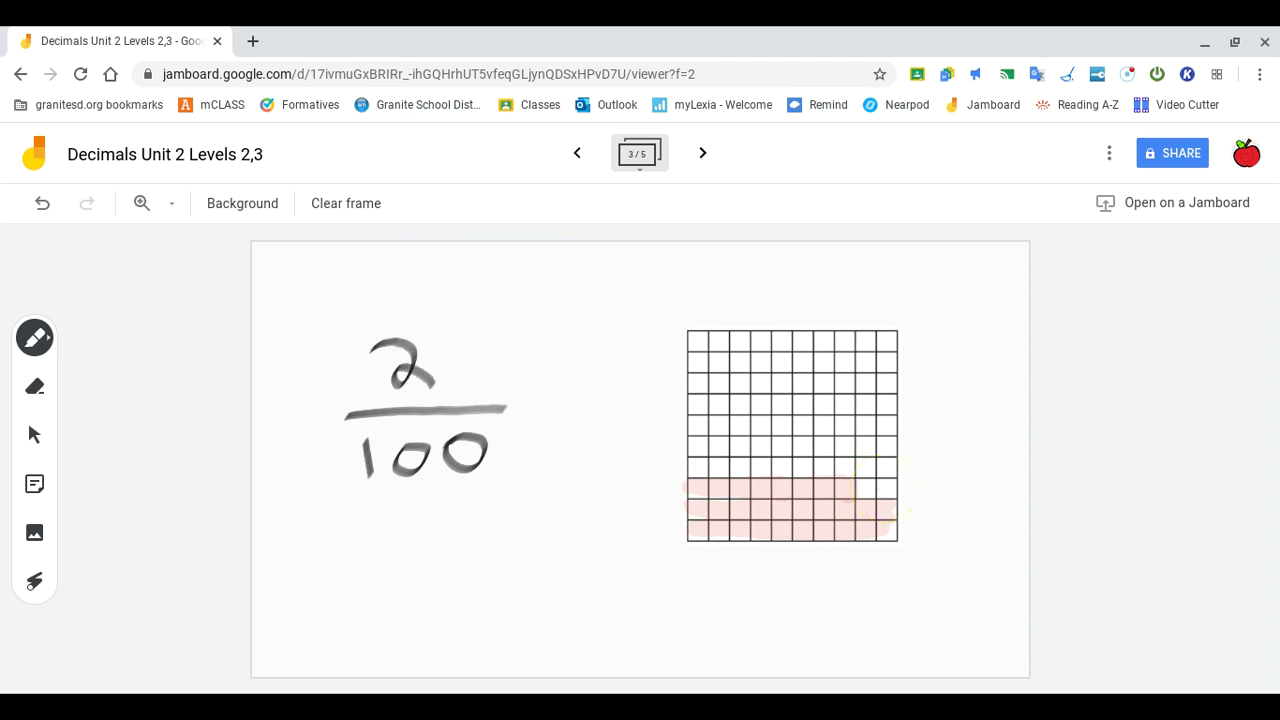
pyautogui.moveTo(468, 338)
pyautogui.mouseDown()
pyautogui.moveTo(465, 390)
pyautogui.moveTo(476, 336)
pyautogui.mouseUp()
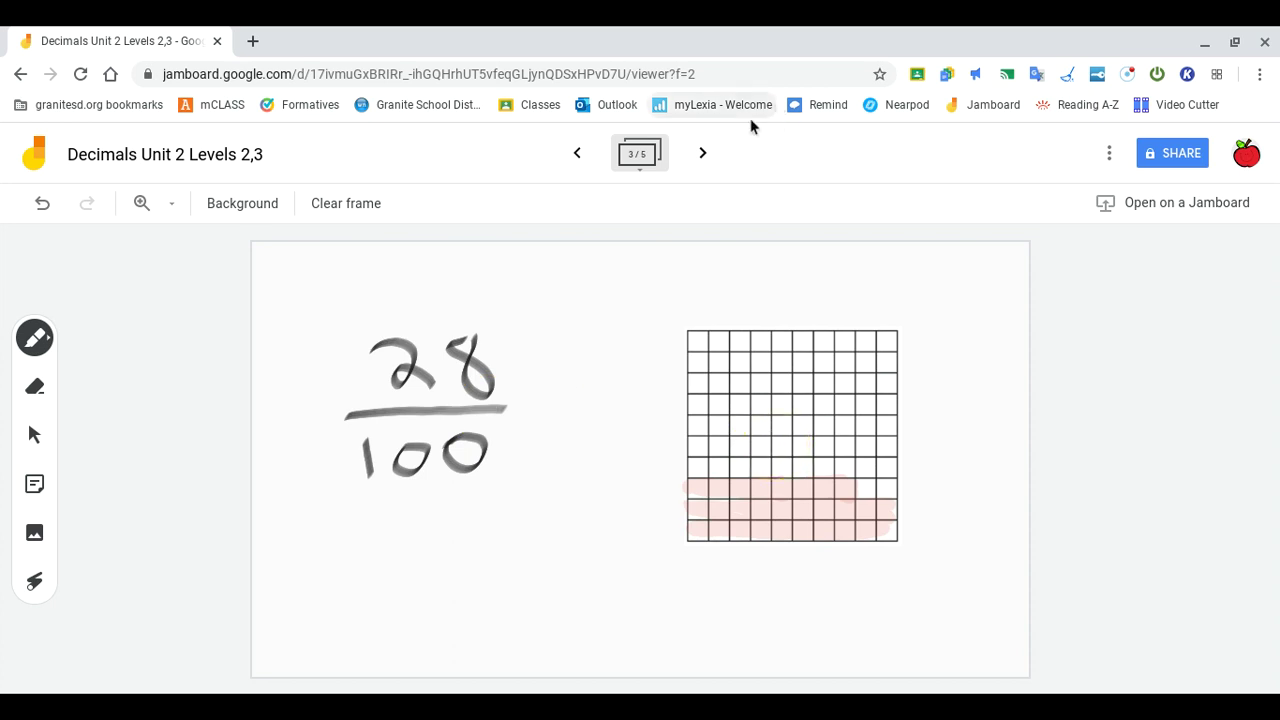
pyautogui.click(704, 153)
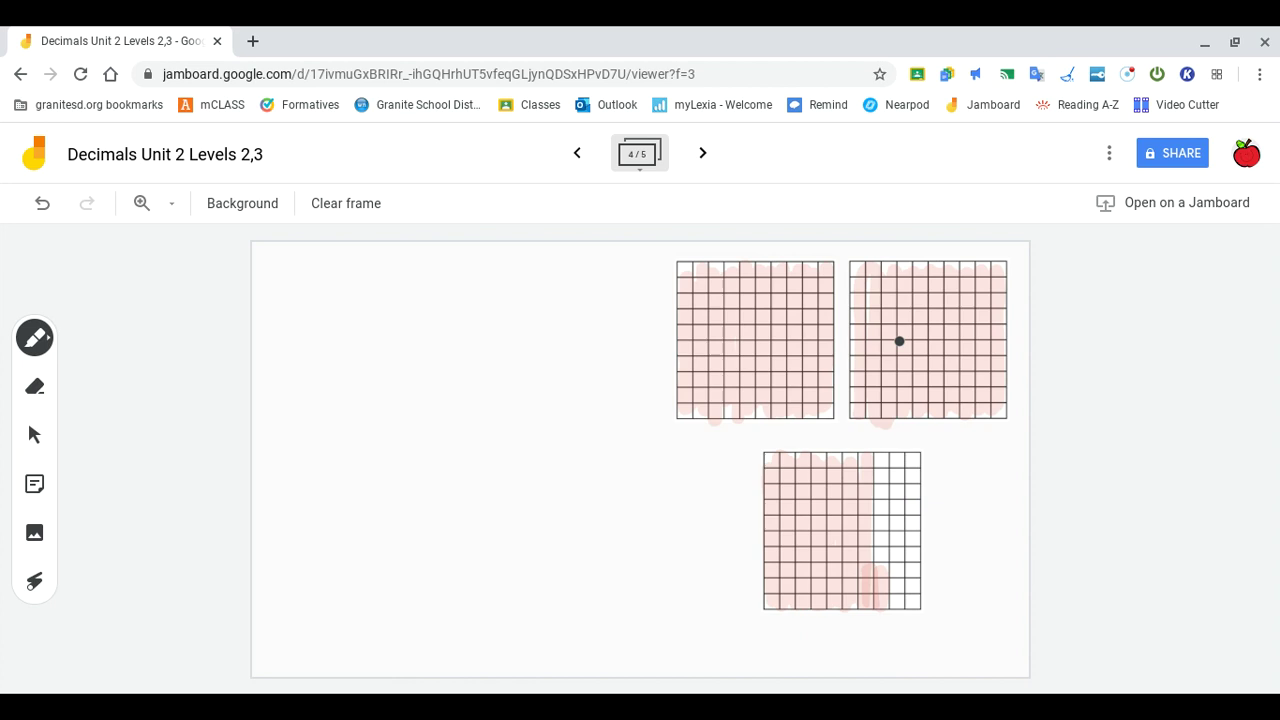
# Handwrite the whole number 2 and a fraction bar over 100 left of the grids.
pyautogui.moveTo(292, 408)
pyautogui.mouseDown()
pyautogui.moveTo(330, 445)
pyautogui.moveTo(372, 455)
pyautogui.mouseUp()
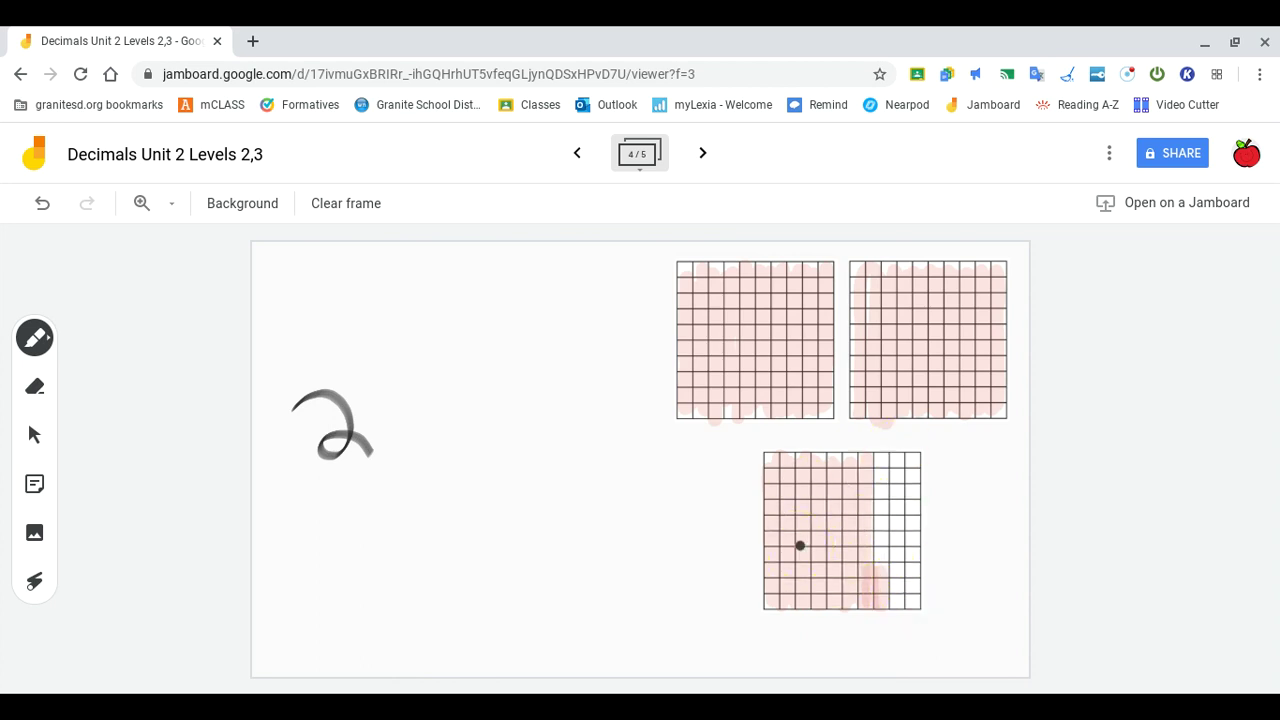
pyautogui.moveTo(407, 409); pyautogui.dragTo(488, 402)
pyautogui.moveTo(426, 430)
pyautogui.mouseDown()
pyautogui.moveTo(425, 452)
pyautogui.moveTo(452, 436)
pyautogui.moveTo(506, 436)
pyautogui.mouseUp()
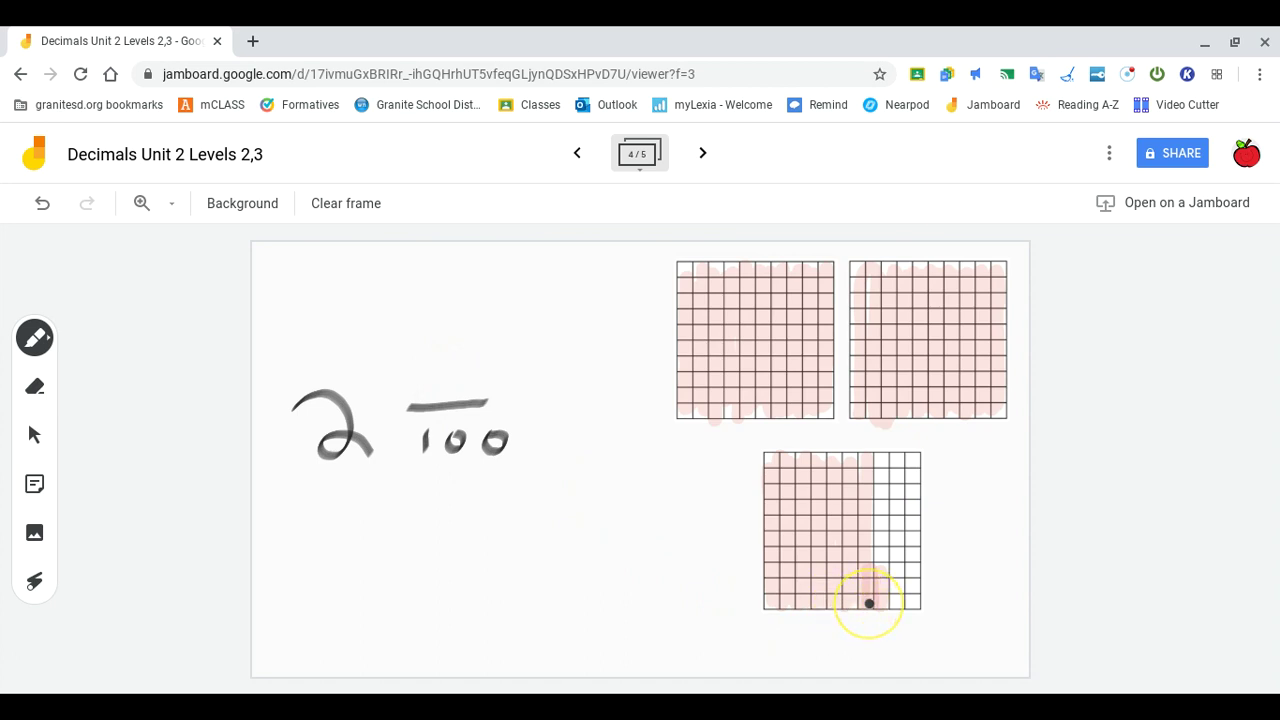
pyautogui.moveTo(882, 605); pyautogui.dragTo(882, 572)
# Add the numerator 13 above the bar and move on to frame 5.
pyautogui.moveTo(422, 342); pyautogui.dragTo(432, 376)
pyautogui.moveTo(460, 334); pyautogui.dragTo(468, 383)
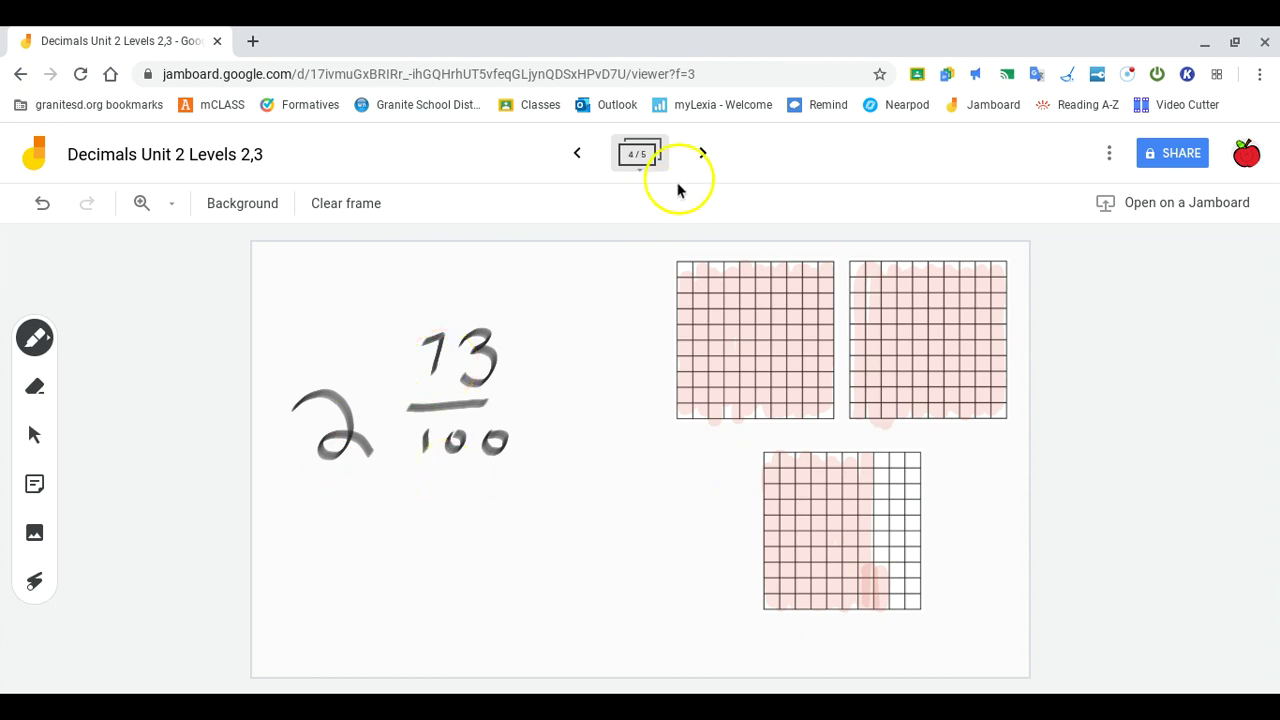
pyautogui.click(705, 157)
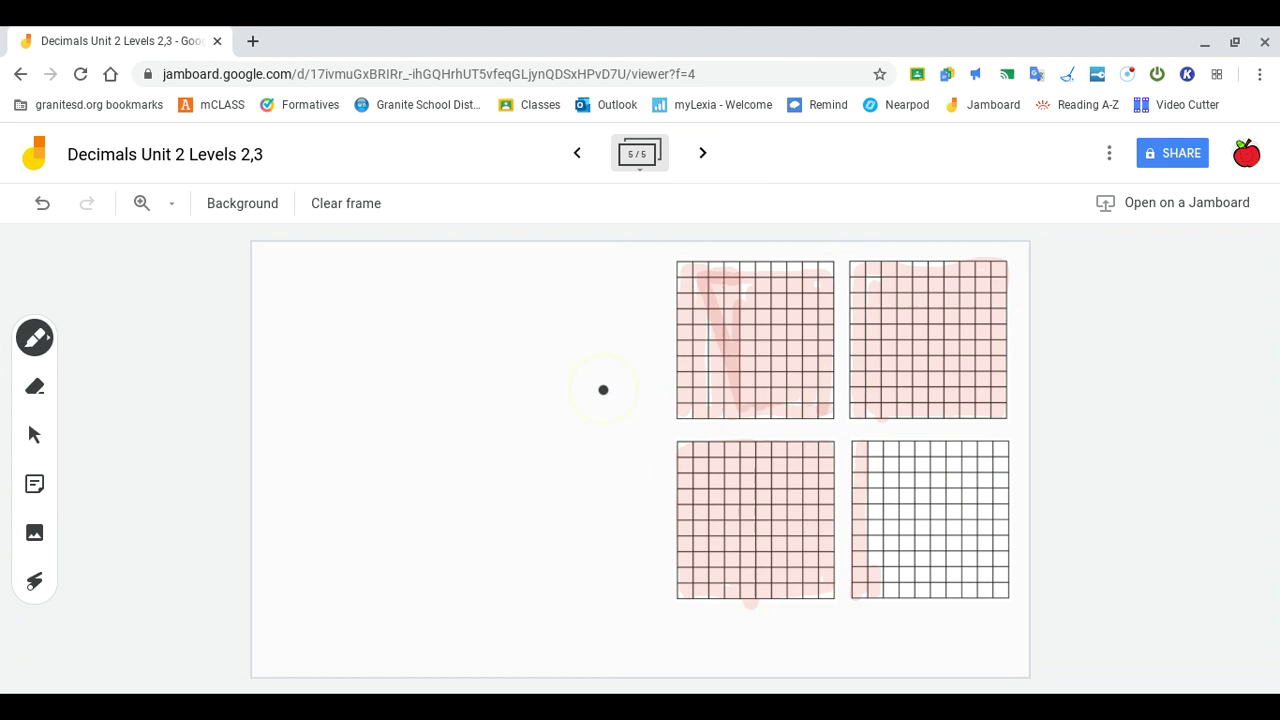
# Handwrite 3, then 12 over 100, to the left of the four grids.
pyautogui.moveTo(289, 393)
pyautogui.mouseDown()
pyautogui.moveTo(326, 398)
pyautogui.moveTo(297, 462)
pyautogui.mouseUp()
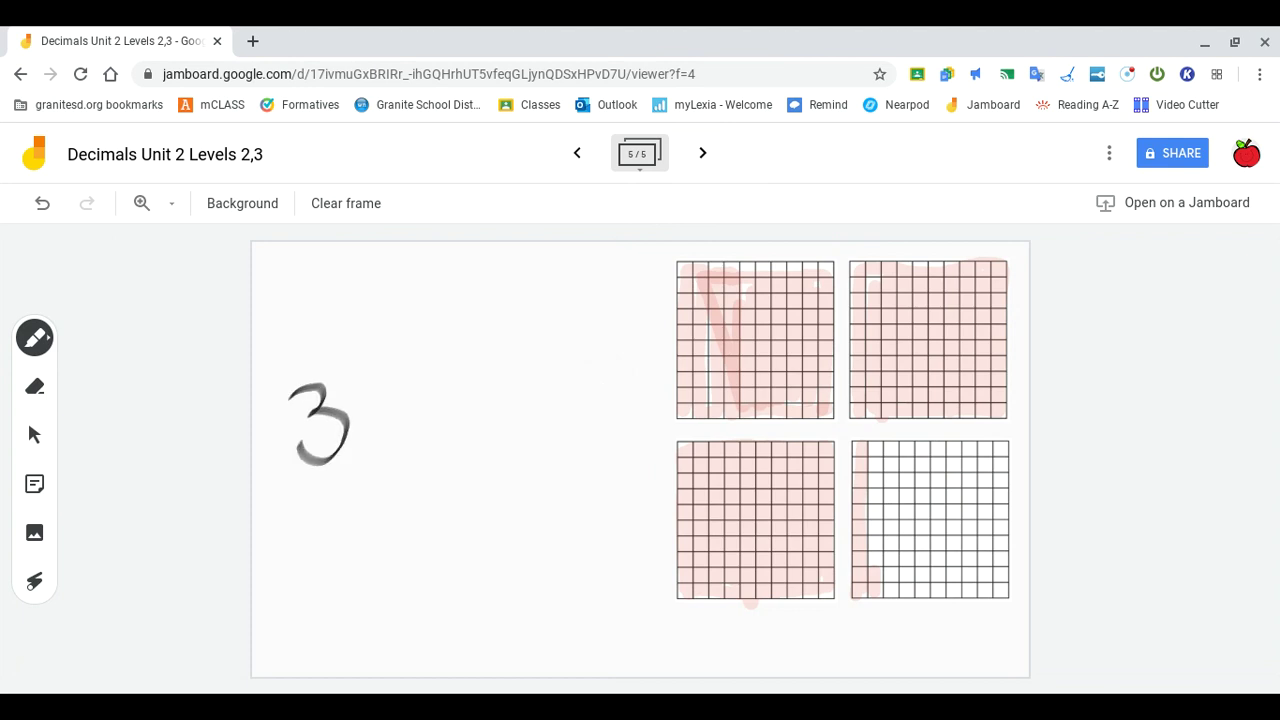
pyautogui.moveTo(393, 410); pyautogui.dragTo(482, 406)
pyautogui.moveTo(410, 433)
pyautogui.mouseDown()
pyautogui.moveTo(412, 464)
pyautogui.moveTo(458, 456)
pyautogui.moveTo(456, 436)
pyautogui.mouseUp()
pyautogui.moveTo(480, 440); pyautogui.dragTo(492, 432)
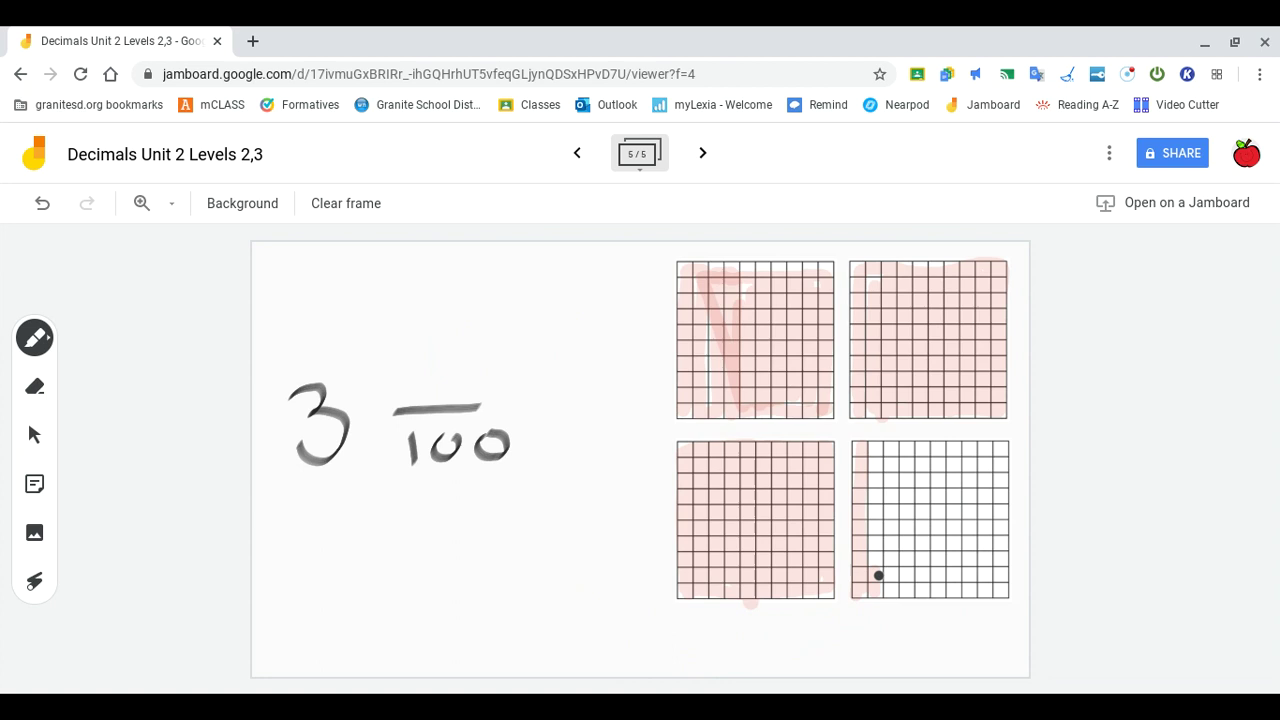
pyautogui.moveTo(410, 352)
pyautogui.mouseDown()
pyautogui.moveTo(413, 382)
pyautogui.moveTo(471, 378)
pyautogui.mouseUp()
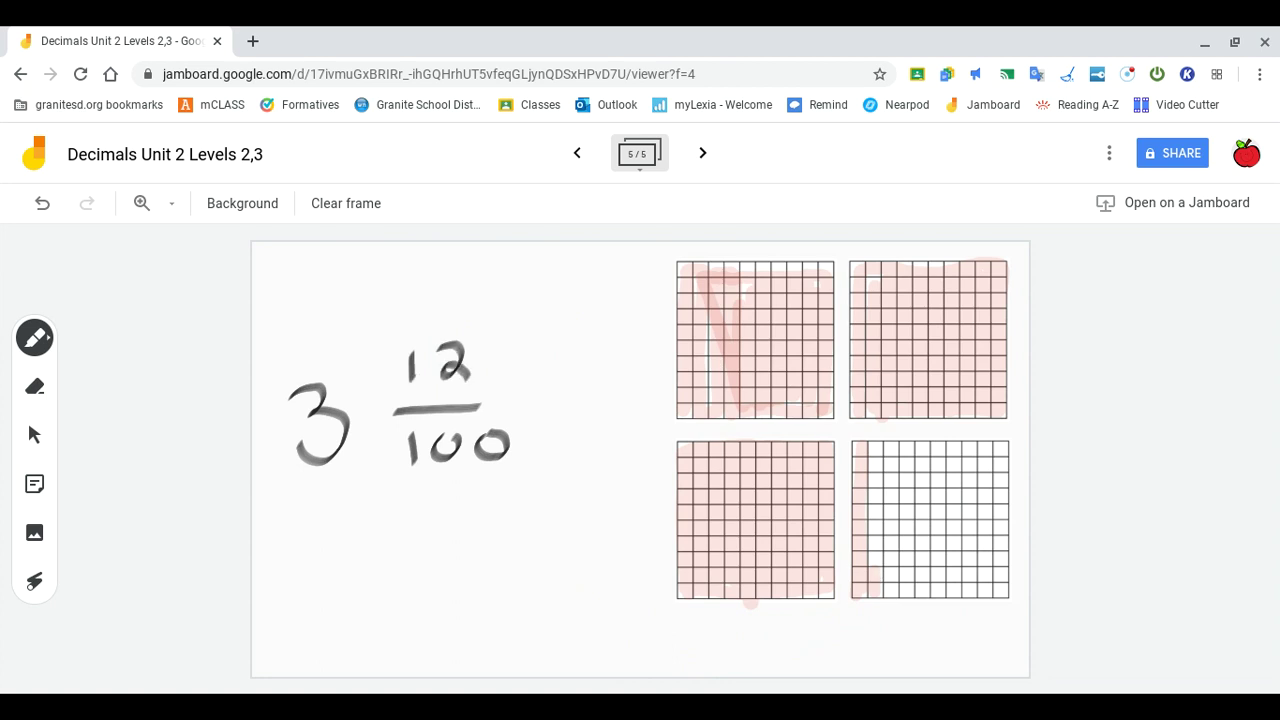